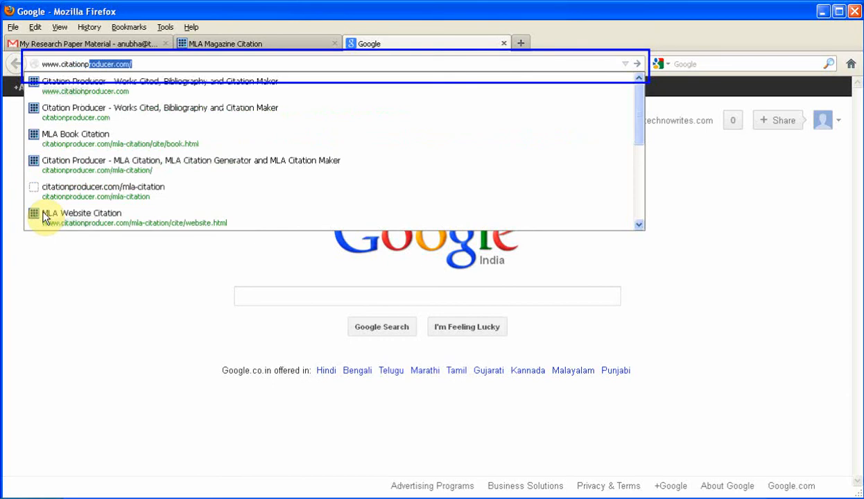
{"action": "type", "text": "om/"}
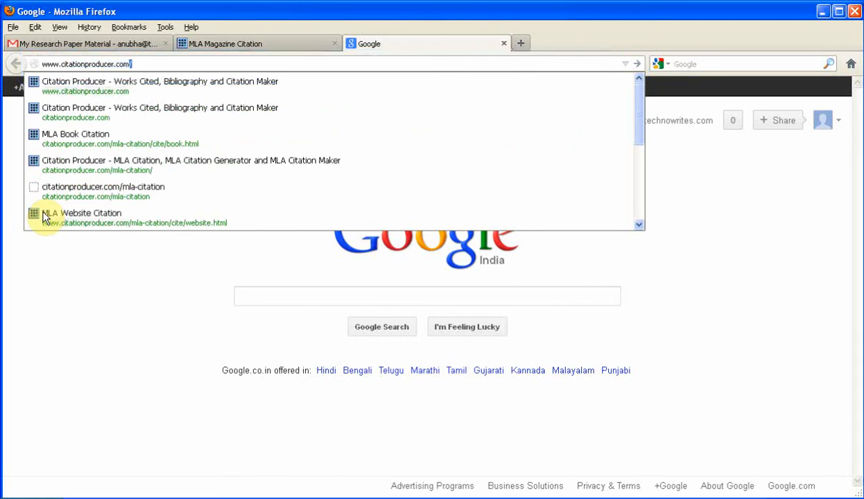
{"action": "key", "text": "Return"}
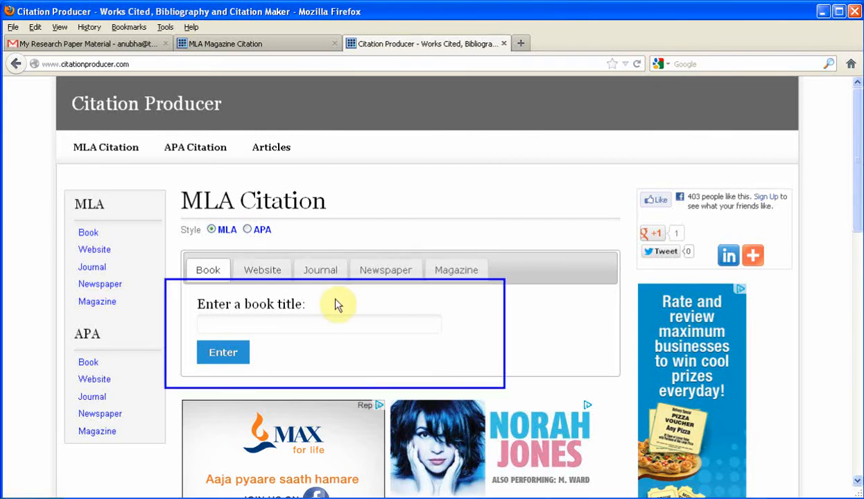
{"action": "left_click", "coordinate": [300, 322]}
{"action": "type", "text": "World of Technical Co"}
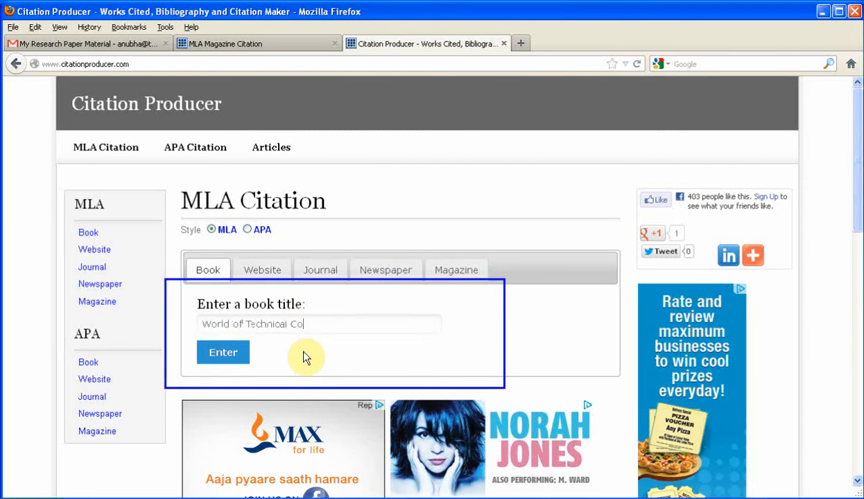
{"action": "type", "text": "mmunication"}
{"action": "left_click", "coordinate": [216, 355]}
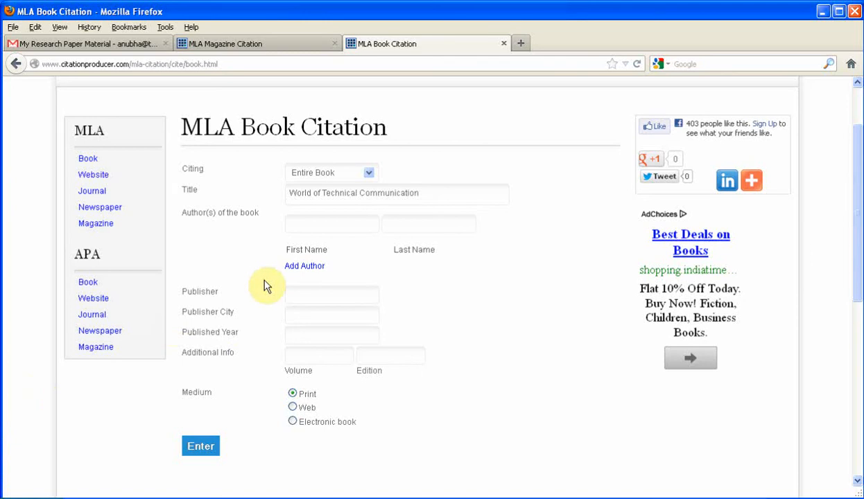
Cite the entire book and enter the first author's first and last name.
{"action": "left_click", "coordinate": [370, 175]}
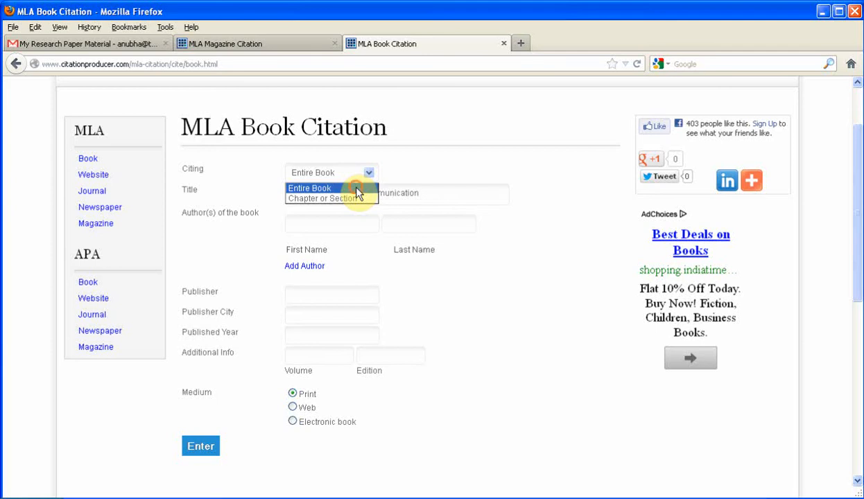
{"action": "left_click", "coordinate": [357, 188]}
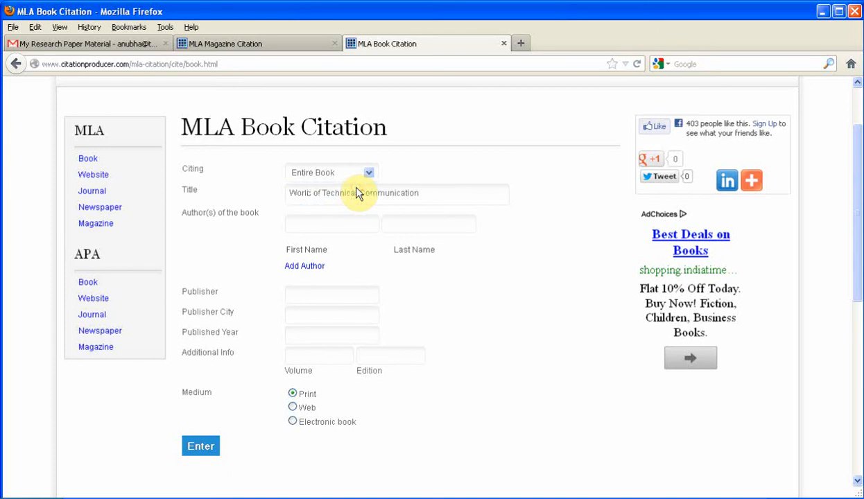
{"action": "left_click", "coordinate": [317, 226]}
{"action": "type", "text": "Makarand"}
{"action": "type", "text": "Pandit"}
{"action": "key", "text": "Tab"}
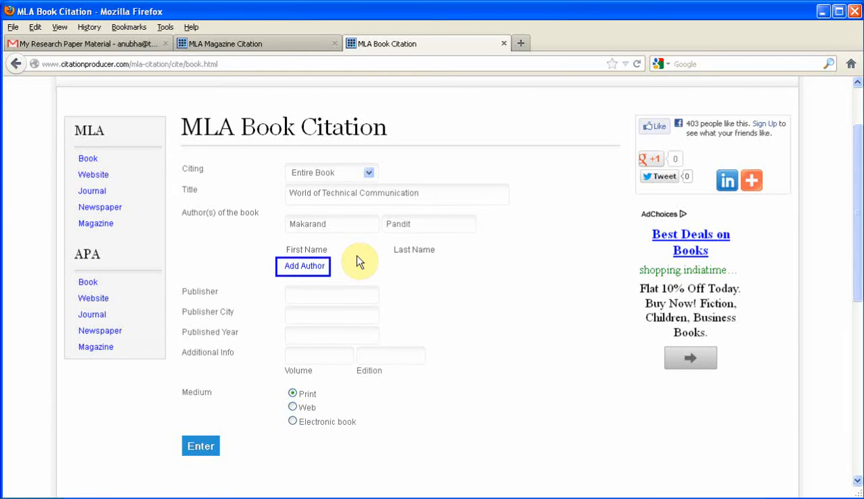
Add a second author to the book and enter that author's first and last name.
{"action": "left_click", "coordinate": [303, 274]}
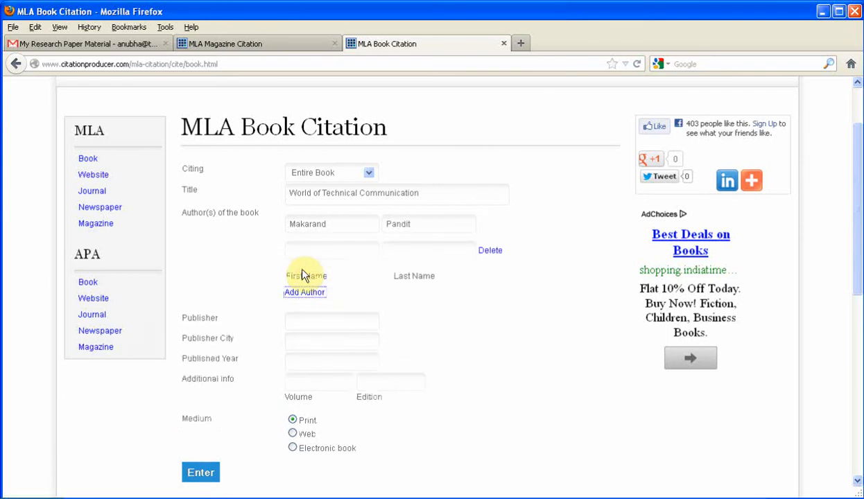
{"action": "left_click", "coordinate": [299, 253]}
{"action": "type", "text": "Aohijeet"}
{"action": "key", "text": "Tab"}
{"action": "type", "text": "Wakhare"}
{"action": "key", "text": "Tab"}
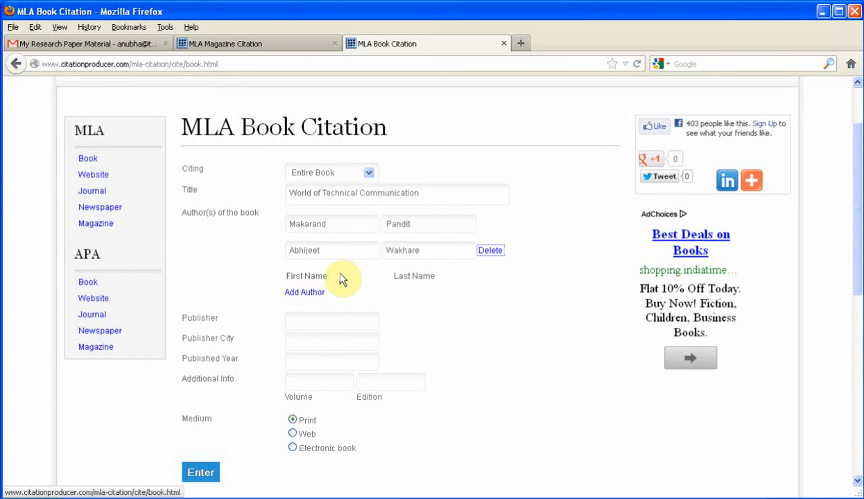
Enter Technowrites as the publisher, Pune as the publisher city and 2013 as the published year.
{"action": "left_click", "coordinate": [302, 322]}
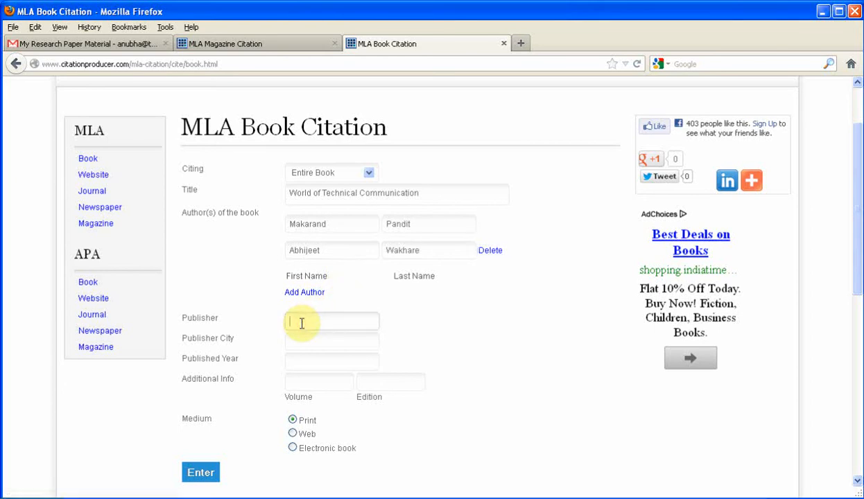
{"action": "type", "text": "Tech"}
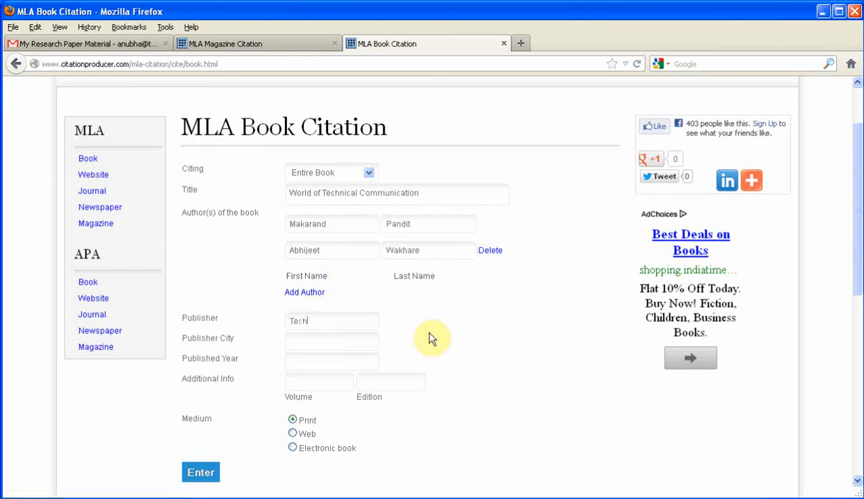
{"action": "type", "text": "howrites"}
{"action": "key", "text": "Tab"}
{"action": "type", "text": "Pune"}
{"action": "type", "text": "2013"}
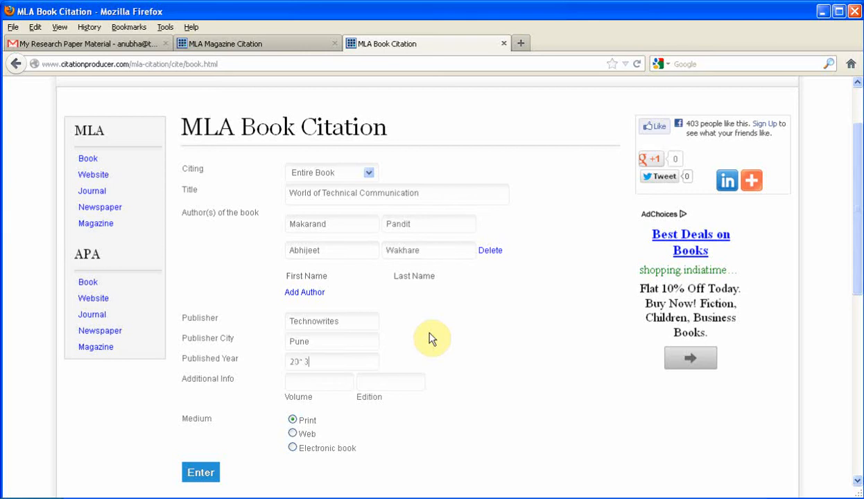
Enter volume I and edition 2 as additional info, and generate the print book citation.
{"action": "key", "text": "Tab"}
{"action": "key", "text": "Tab"}
{"action": "type", "text": "2"}
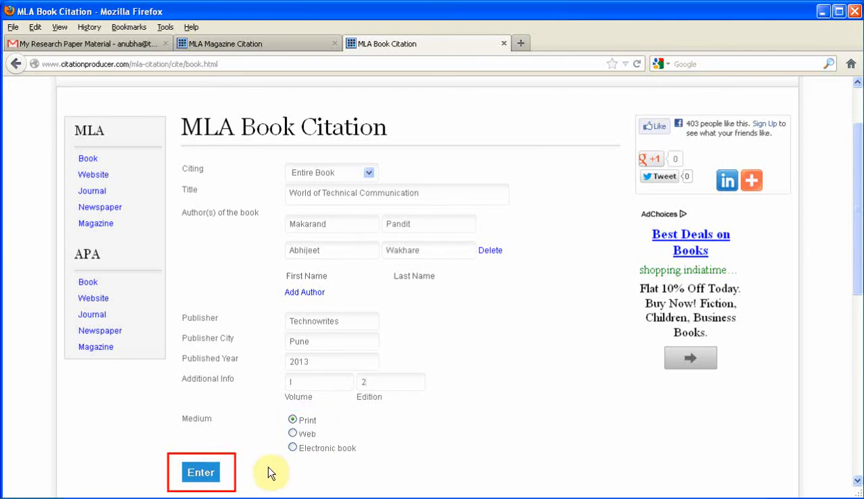
{"action": "left_click", "coordinate": [199, 474]}
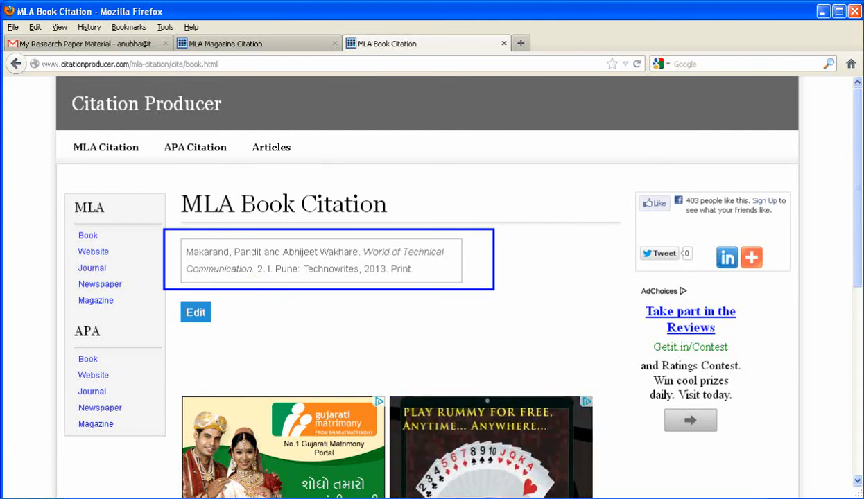
{"action": "left_click", "coordinate": [196, 312]}
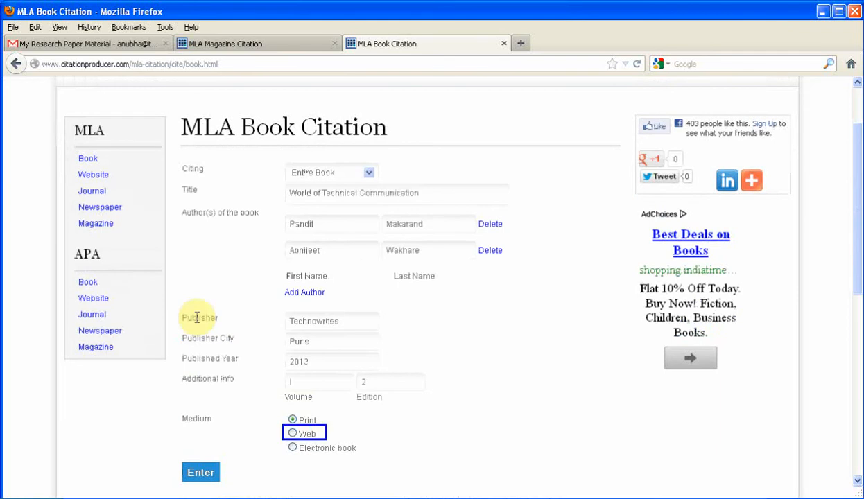
{"action": "left_click", "coordinate": [294, 434]}
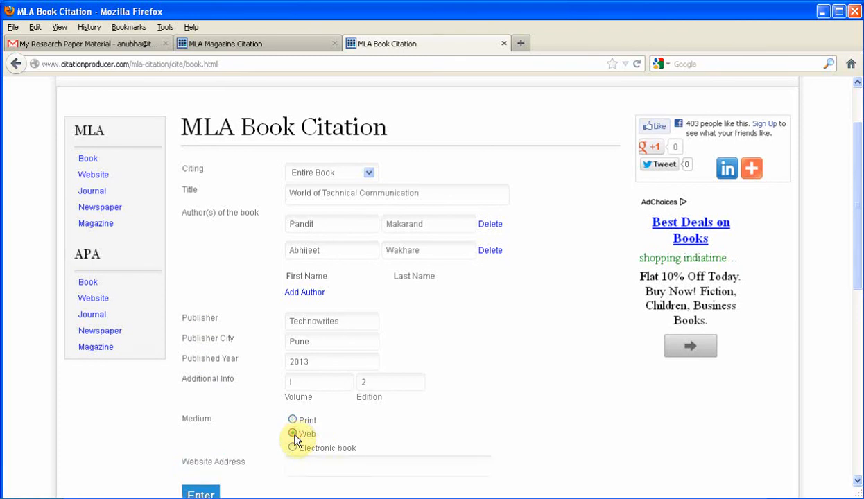
{"action": "scroll", "coordinate": [294, 453], "scroll_direction": "down", "scroll_amount": 2}
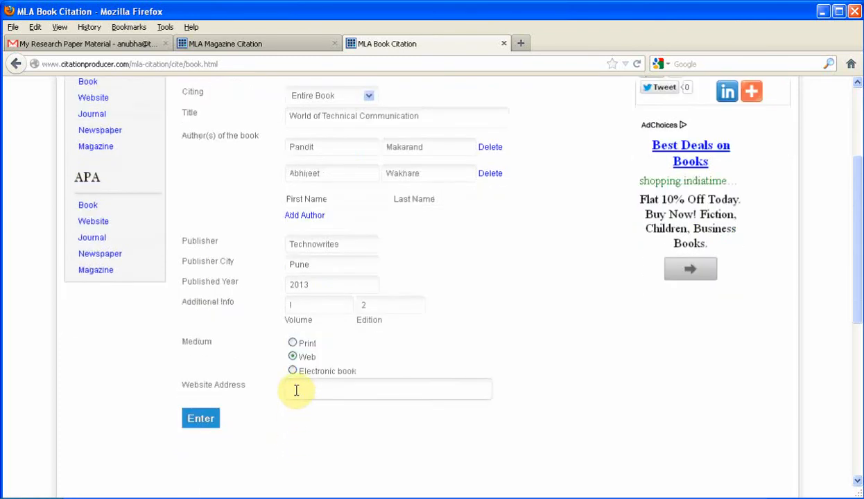
{"action": "left_click", "coordinate": [293, 391]}
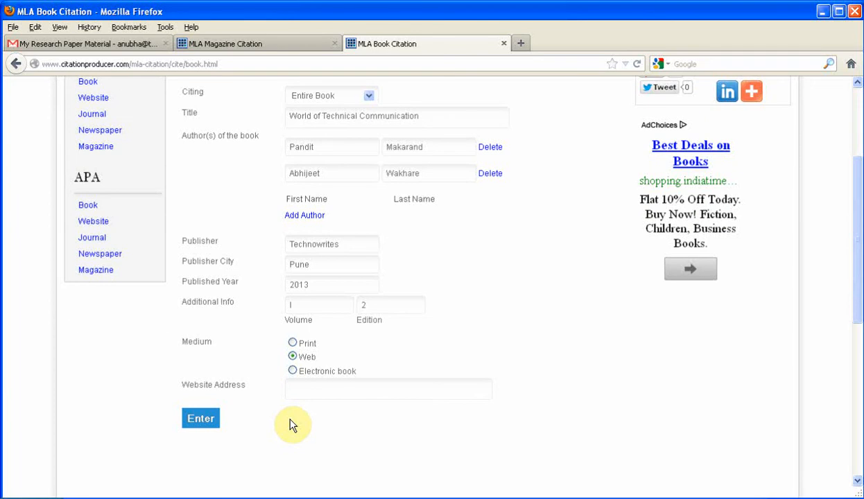
{"action": "type", "text": "www.technowrites.com"}
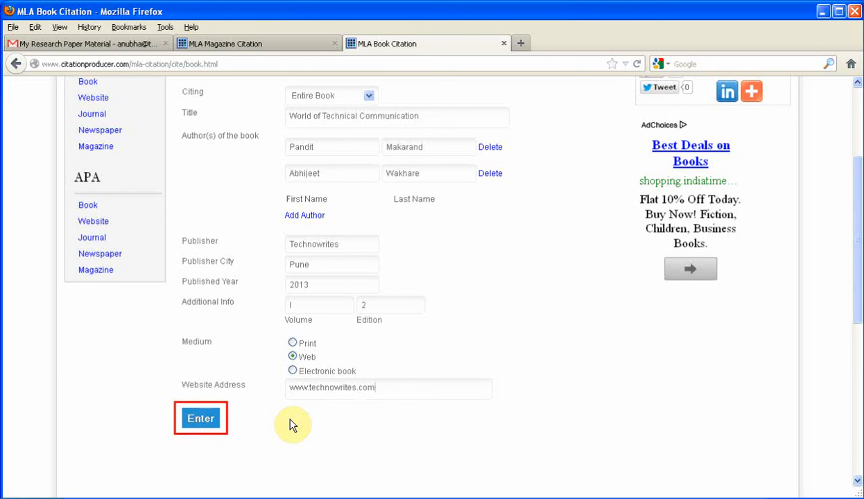
{"action": "left_click", "coordinate": [205, 420]}
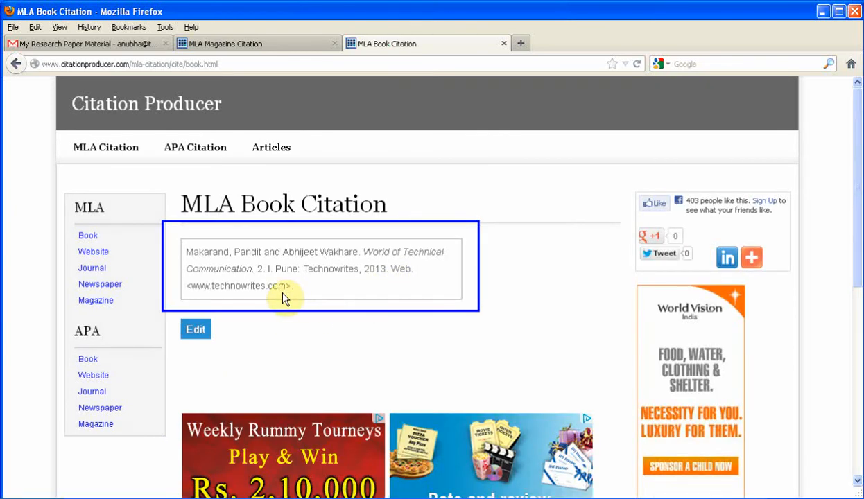
Edit the book citation's medium to Electronic book and regenerate the citation.
{"action": "left_click", "coordinate": [197, 331]}
{"action": "scroll", "coordinate": [199, 333], "scroll_direction": "down", "scroll_amount": 2}
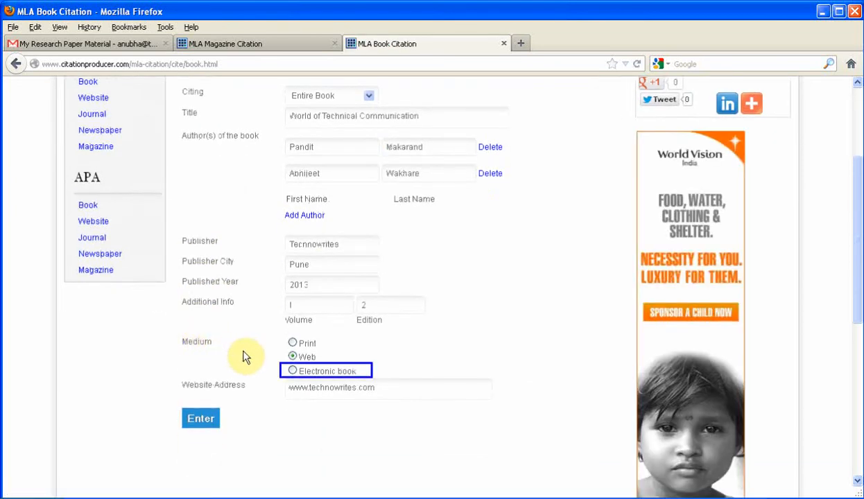
{"action": "left_click", "coordinate": [295, 374]}
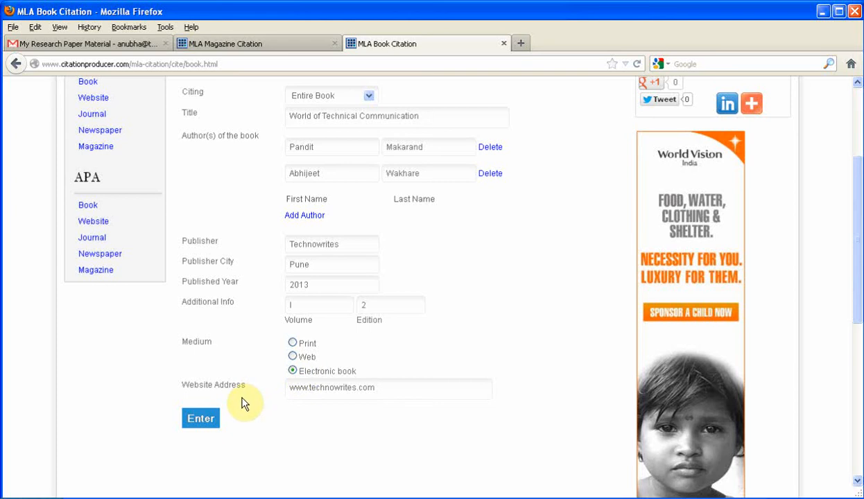
{"action": "left_click", "coordinate": [201, 419]}
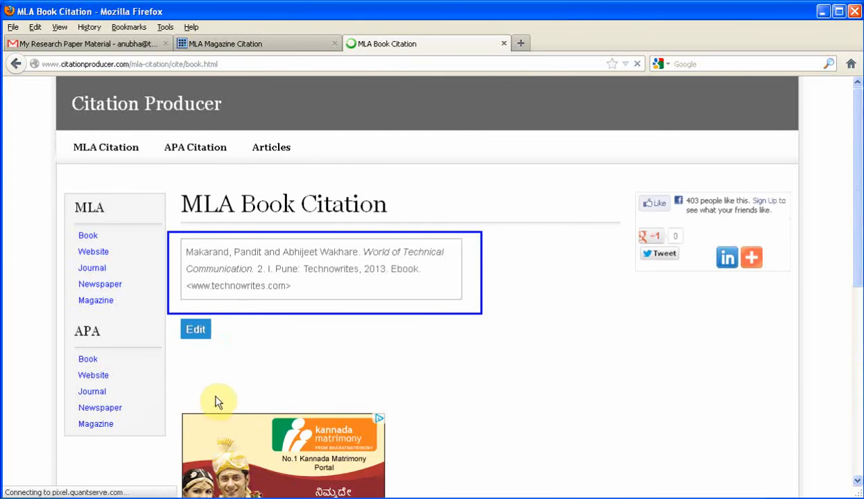
Edit the citation to cite a chapter or section titled "Introduction to Technical Writing", pages 2-4, and regenerate it.
{"action": "left_click", "coordinate": [194, 330]}
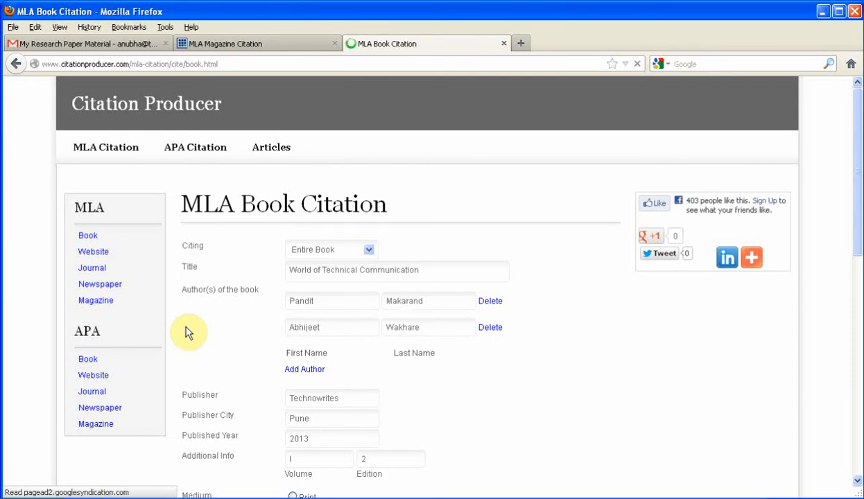
{"action": "scroll", "coordinate": [186, 333], "scroll_direction": "down", "scroll_amount": 2}
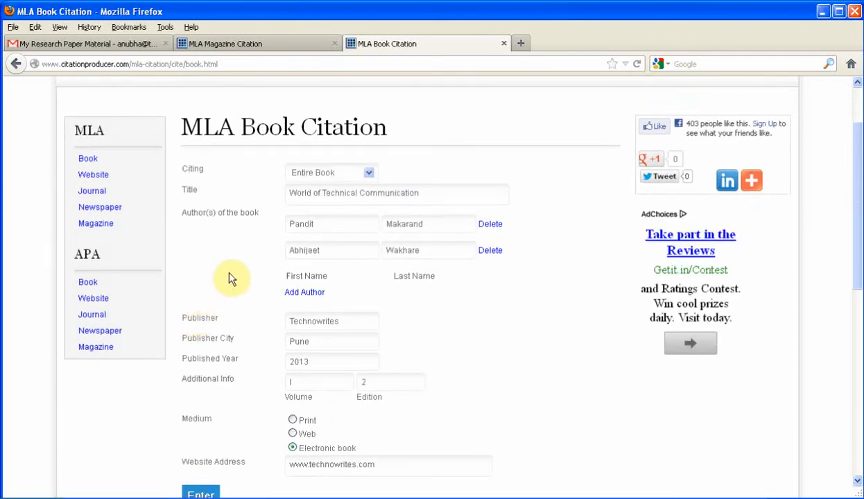
{"action": "left_click", "coordinate": [369, 174]}
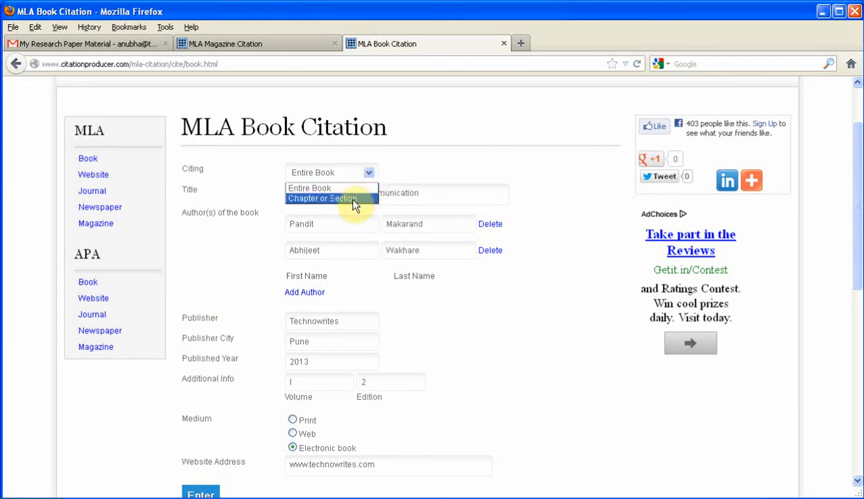
{"action": "left_click", "coordinate": [353, 200]}
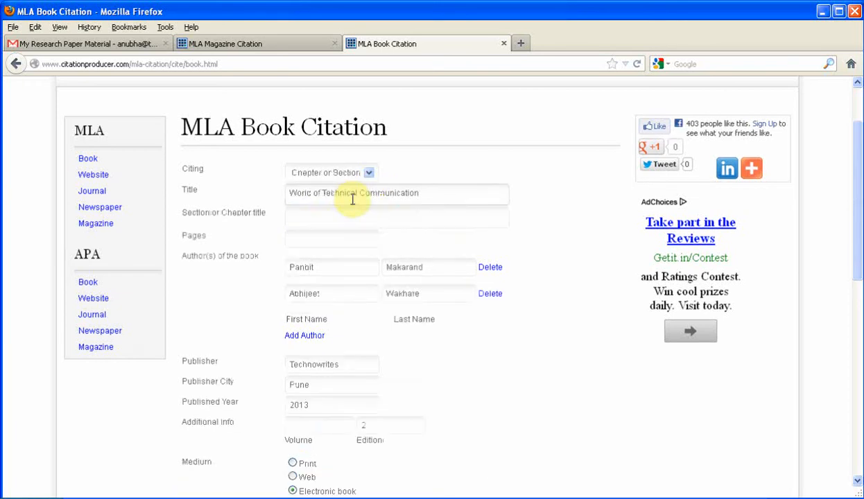
{"action": "left_click", "coordinate": [317, 217]}
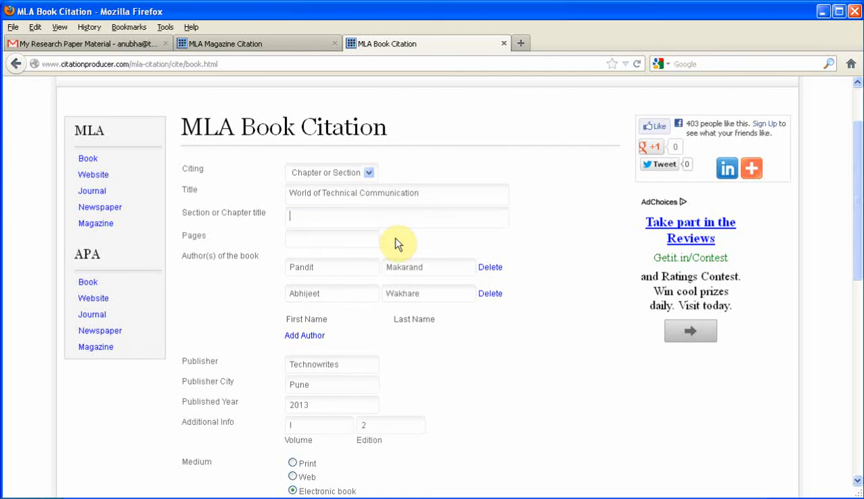
{"action": "type", "text": "Intro"}
{"action": "type", "text": "duction to Technical Writing"}
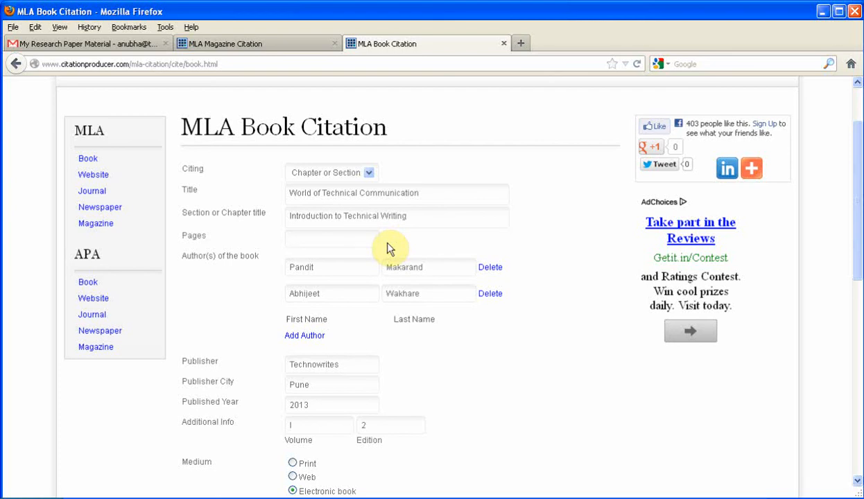
{"action": "type", "text": "2-4"}
{"action": "scroll", "coordinate": [387, 248], "scroll_direction": "down", "scroll_amount": 4}
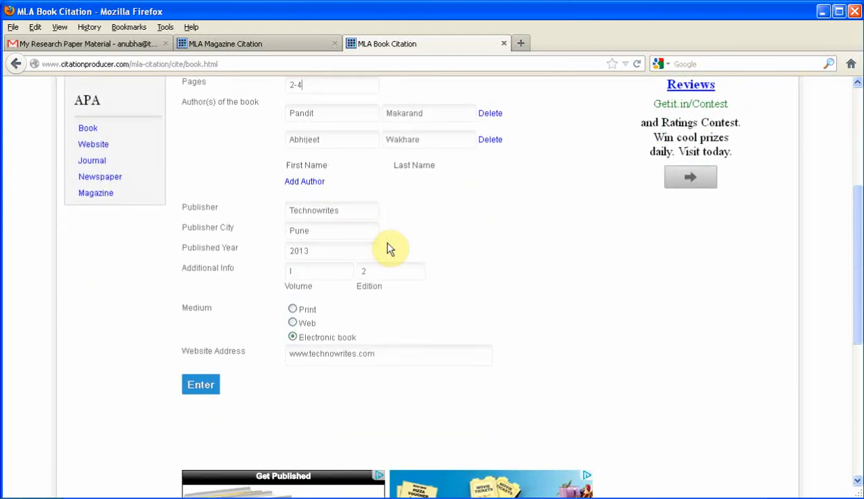
{"action": "left_click", "coordinate": [199, 387]}
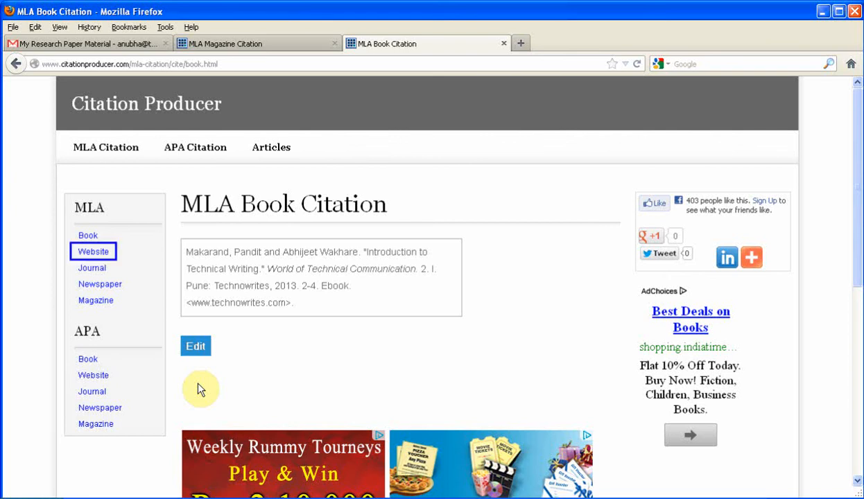
Start an MLA website citation with page title "Introduction To Technical Writing" and website title "World of Technical Writing".
{"action": "left_click", "coordinate": [101, 260]}
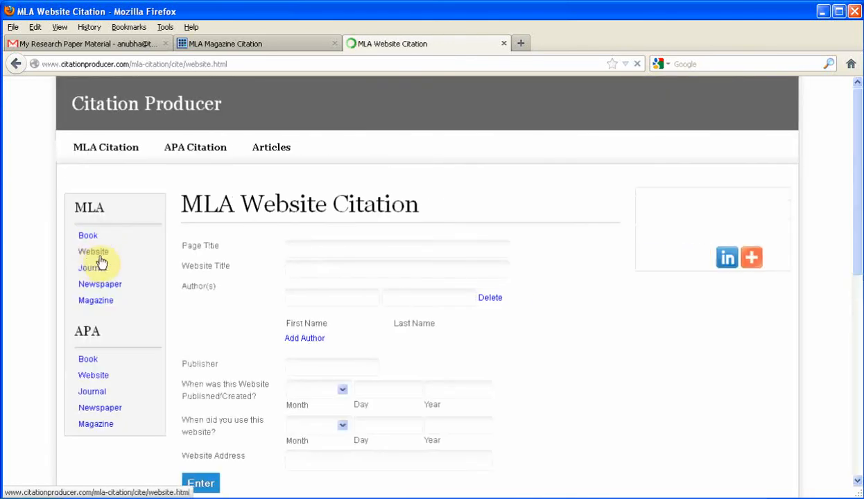
{"action": "scroll", "coordinate": [101, 260], "scroll_direction": "down", "scroll_amount": 2}
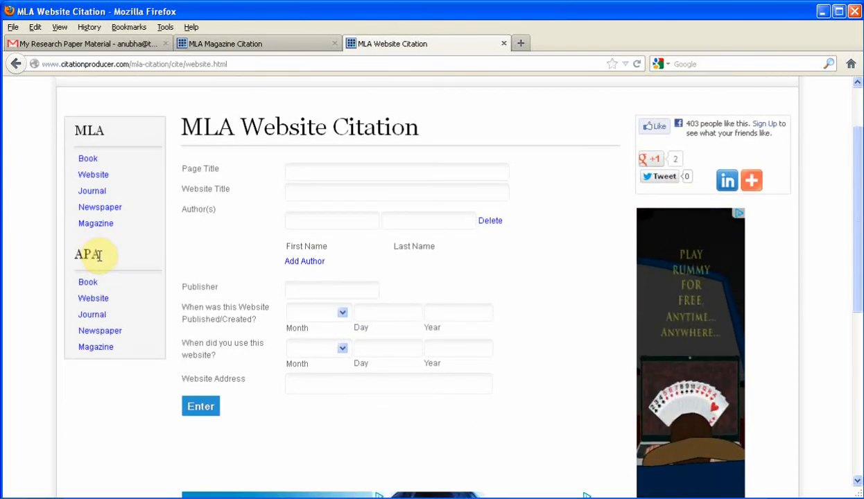
{"action": "left_click", "coordinate": [294, 175]}
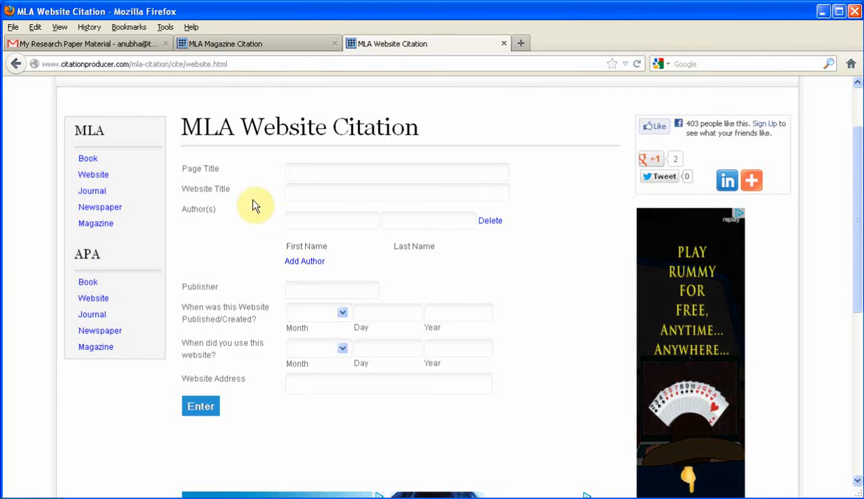
{"action": "type", "text": "Introduction To Techn"}
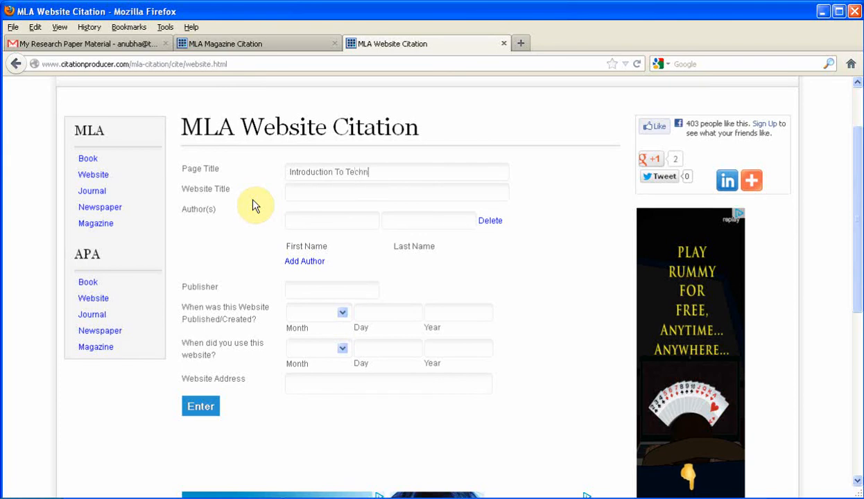
{"action": "type", "text": "ical Writin"}
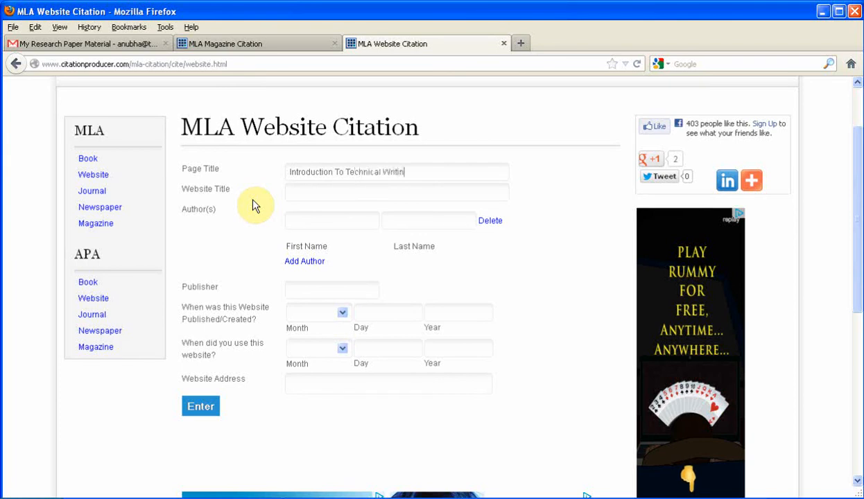
{"action": "type", "text": "g"}
{"action": "key", "text": "Tab"}
{"action": "type", "text": "World of"}
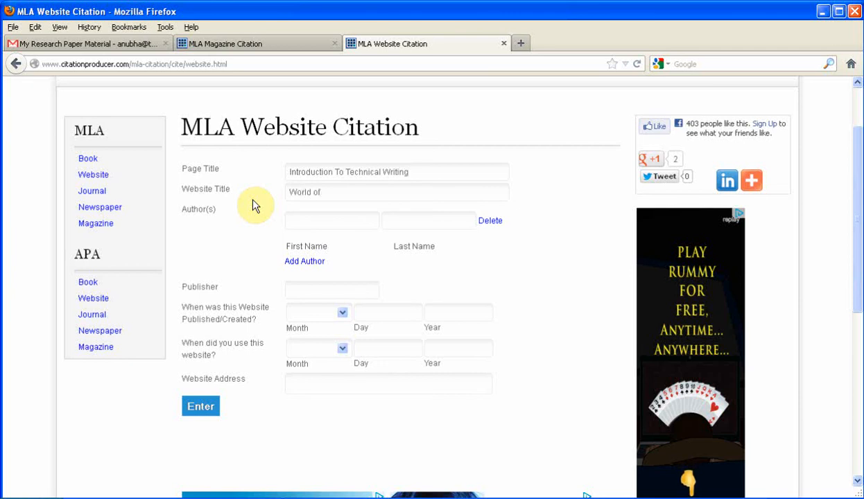
{"action": "type", "text": " Technical W"}
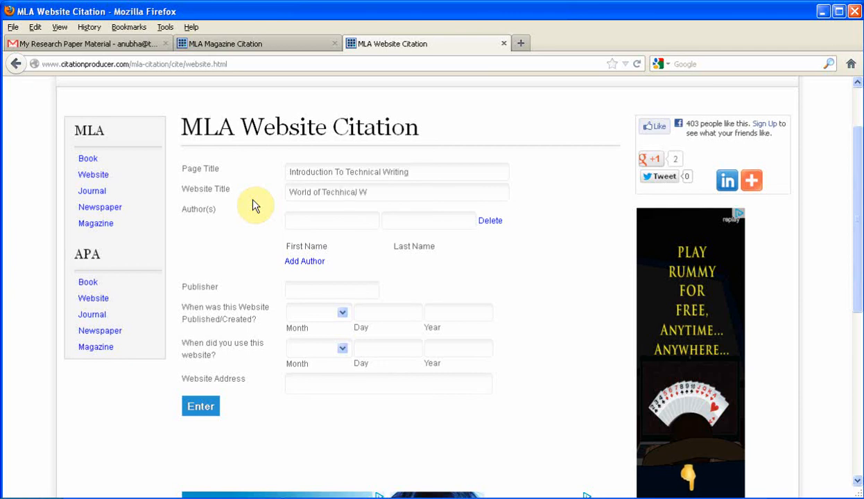
{"action": "type", "text": "riting"}
{"action": "key", "text": "Tab"}
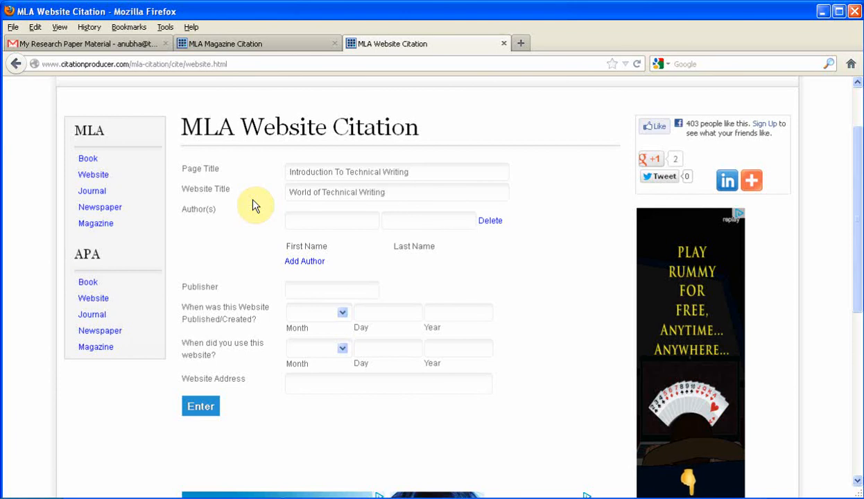
Enter the author's first and last name and set the website's publisher to Technowrites.
{"action": "type", "text": "Makarand"}
{"action": "key", "text": "Tab"}
{"action": "type", "text": "Pandit"}
{"action": "key", "text": "Tab"}
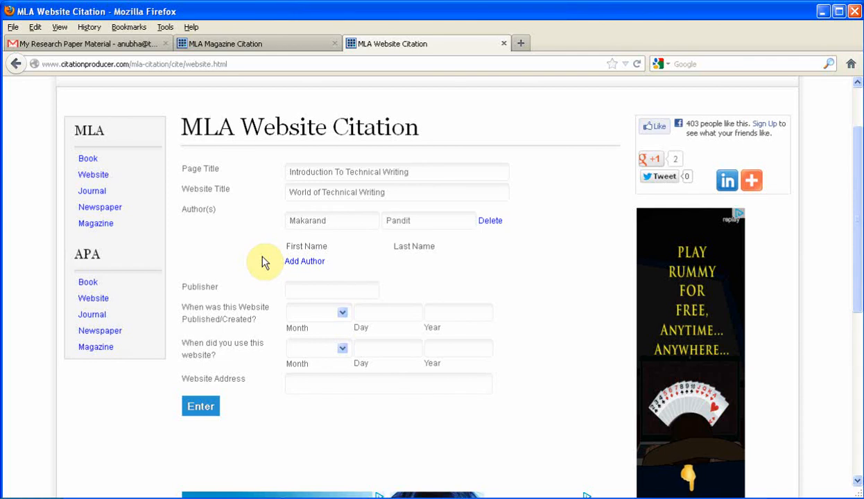
{"action": "type", "text": "Technowrites"}
Set the website's published date to November 24, 2012.
{"action": "left_click", "coordinate": [369, 319]}
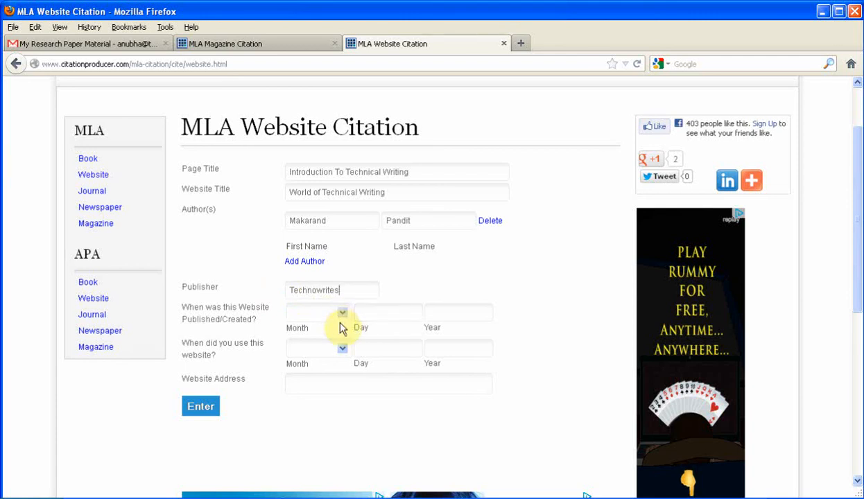
{"action": "left_click", "coordinate": [341, 314]}
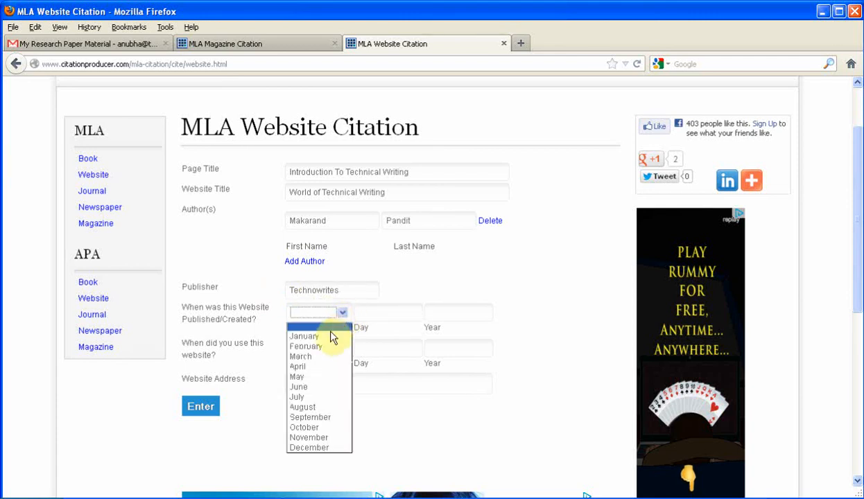
{"action": "left_click", "coordinate": [302, 437]}
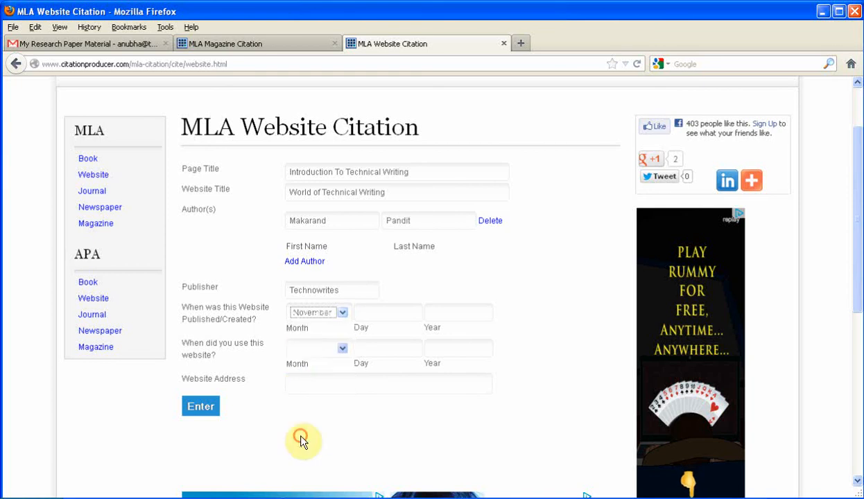
{"action": "left_click", "coordinate": [365, 314]}
{"action": "type", "text": "24"}
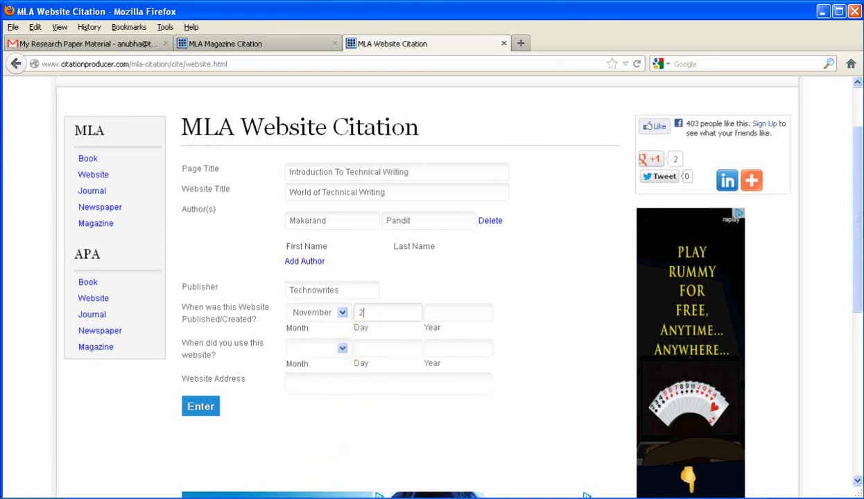
{"action": "left_click", "coordinate": [444, 312]}
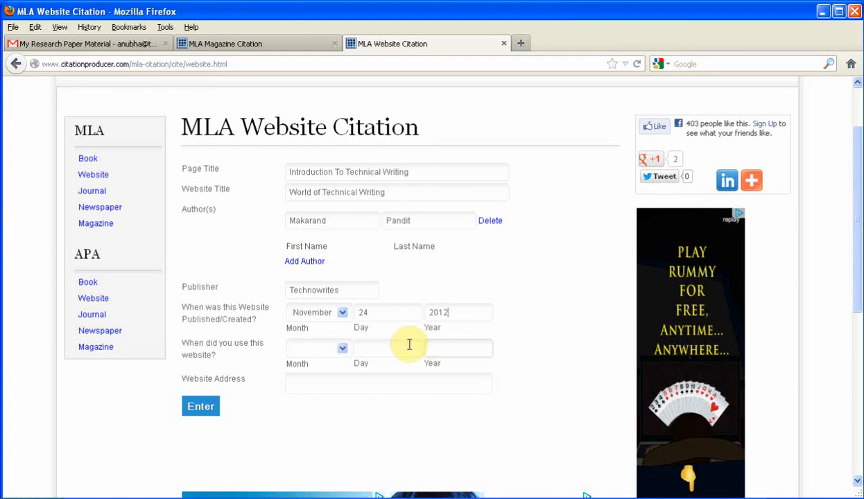
Set the date the website was used to January 12, 2013.
{"action": "left_click", "coordinate": [339, 352]}
{"action": "left_click", "coordinate": [323, 372]}
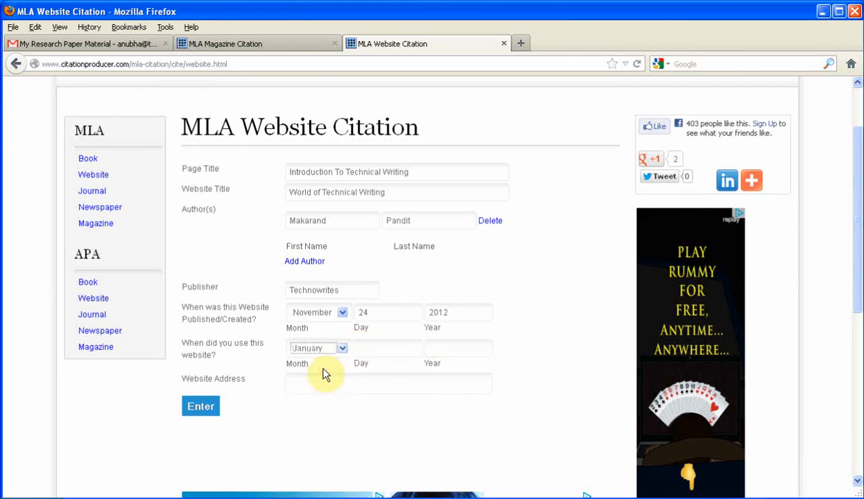
{"action": "left_click", "coordinate": [361, 353]}
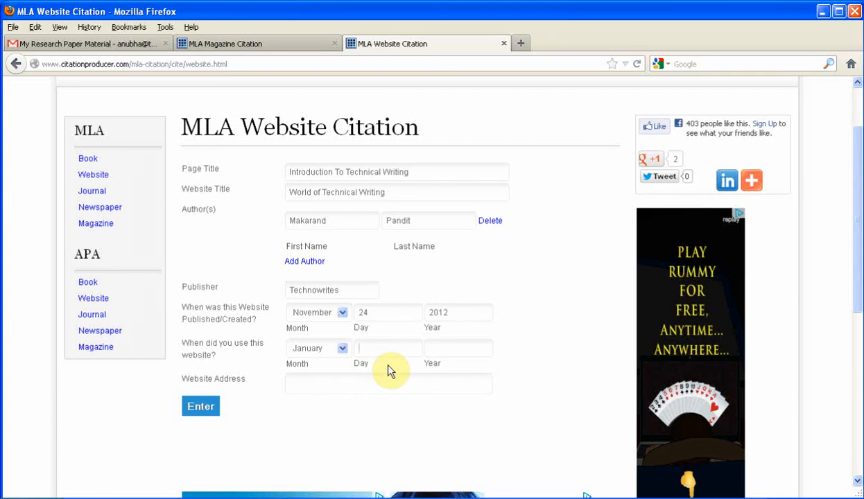
{"action": "key", "text": "Tab"}
{"action": "type", "text": "2013"}
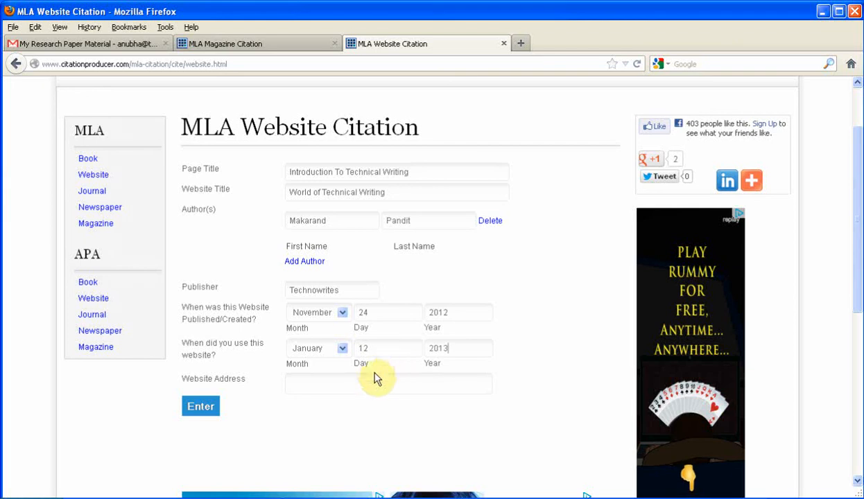
{"action": "left_click", "coordinate": [327, 384]}
{"action": "type", "text": "www.technow"}
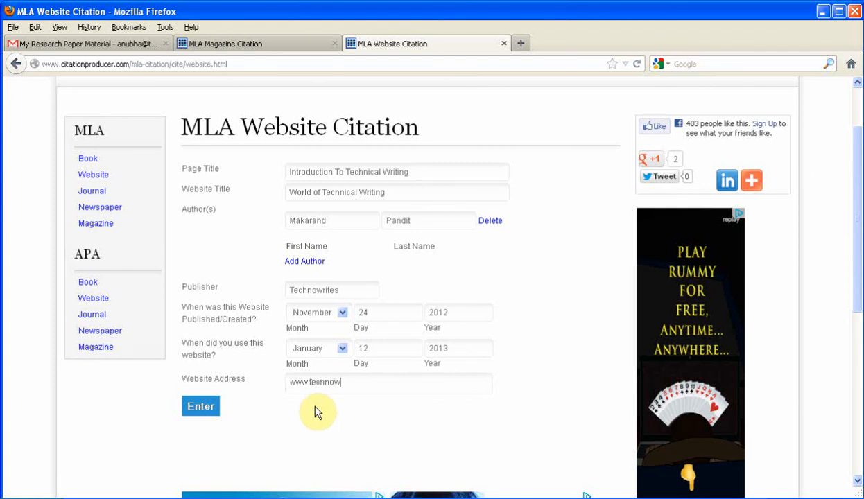
{"action": "type", "text": "rites.com"}
{"action": "left_click", "coordinate": [199, 416]}
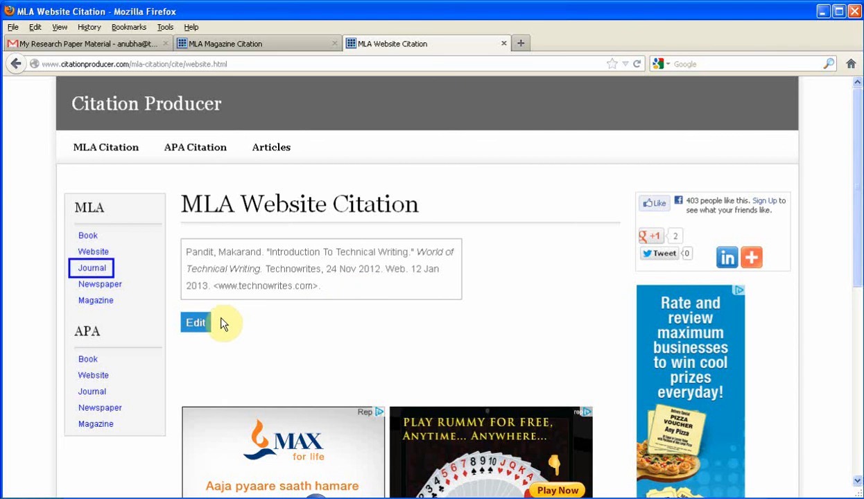
Start an MLA journal citation with article title "Introduction to Technical Writing" and journal title "World of Technical Communication".
{"action": "left_click", "coordinate": [93, 272]}
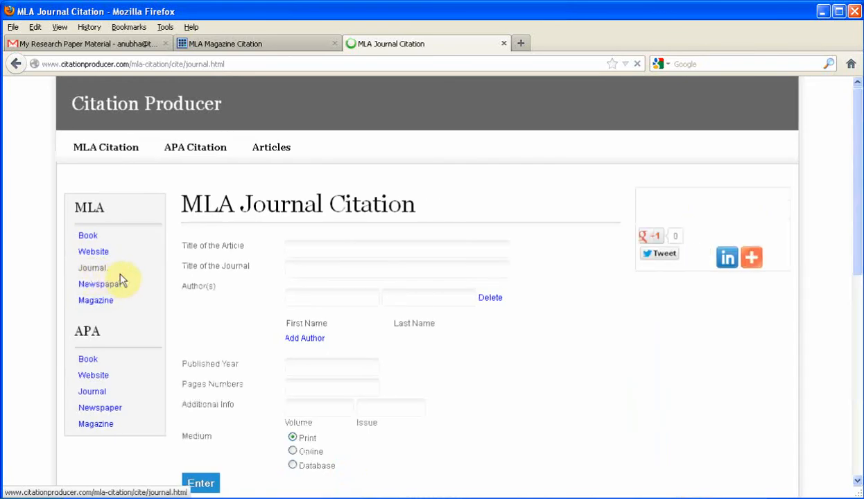
{"action": "left_click", "coordinate": [295, 251]}
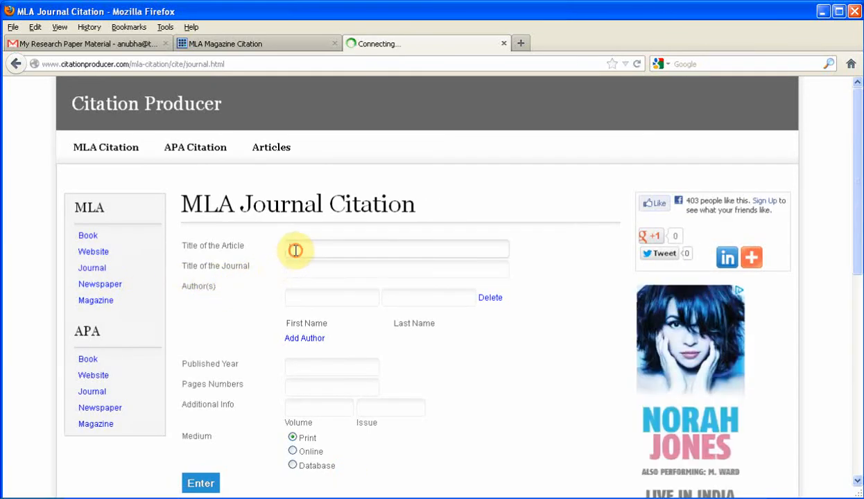
{"action": "type", "text": "Ir"}
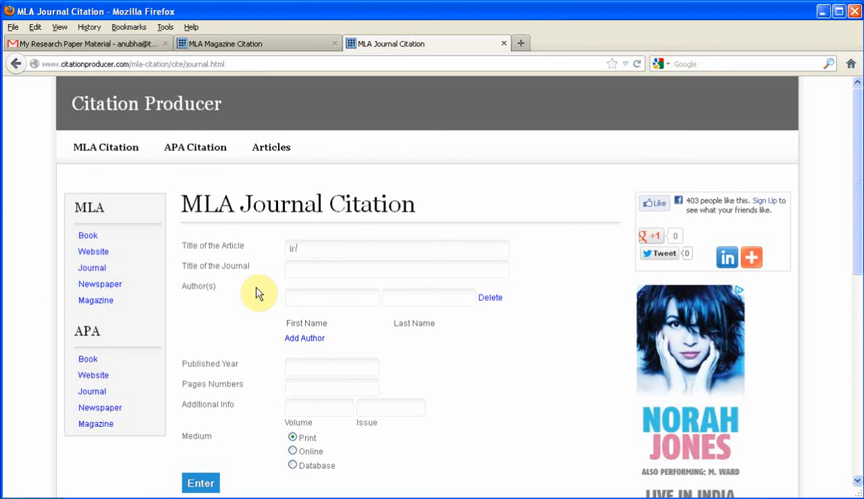
{"action": "type", "text": "troduction to Technical W"}
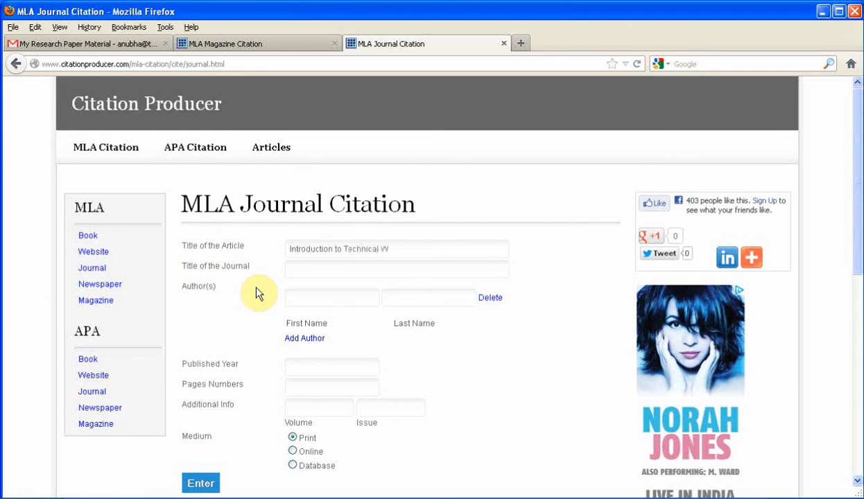
{"action": "type", "text": "riting"}
{"action": "key", "text": "Tab"}
{"action": "type", "text": "World of Techni"}
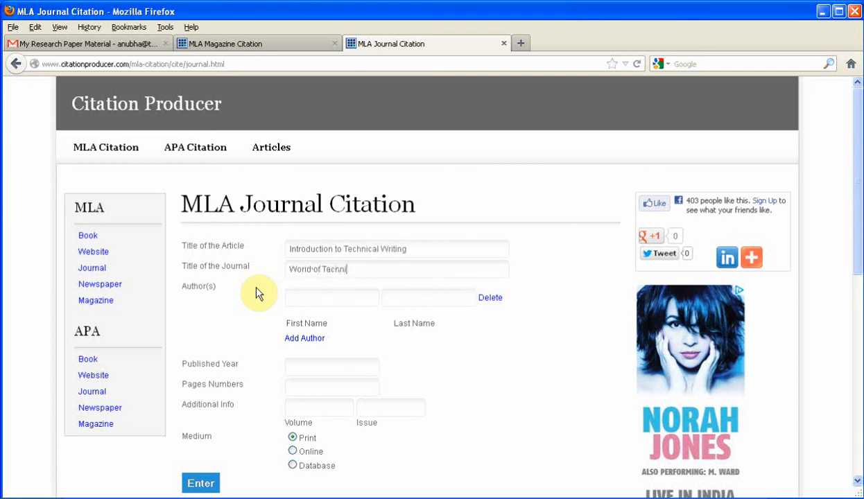
{"action": "type", "text": "cal Communication"}
{"action": "key", "text": "Tab"}
Enter the journal article author's first and last name and set the published year to 2013.
{"action": "type", "text": "Makarand"}
{"action": "key", "text": "Tab"}
{"action": "type", "text": "Pandit"}
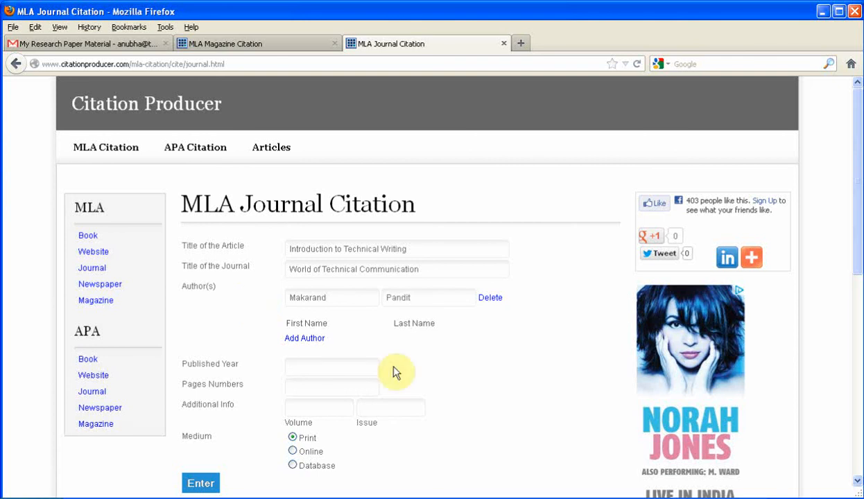
{"action": "key", "text": "Tab"}
{"action": "type", "text": "2013"}
Enter page numbers 7-8, volume II and issue 2, and generate the print journal citation.
{"action": "key", "text": "Tab"}
{"action": "type", "text": "7-8"}
{"action": "key", "text": "Tab"}
{"action": "type", "text": "II"}
{"action": "key", "text": "Tab"}
{"action": "type", "text": "2"}
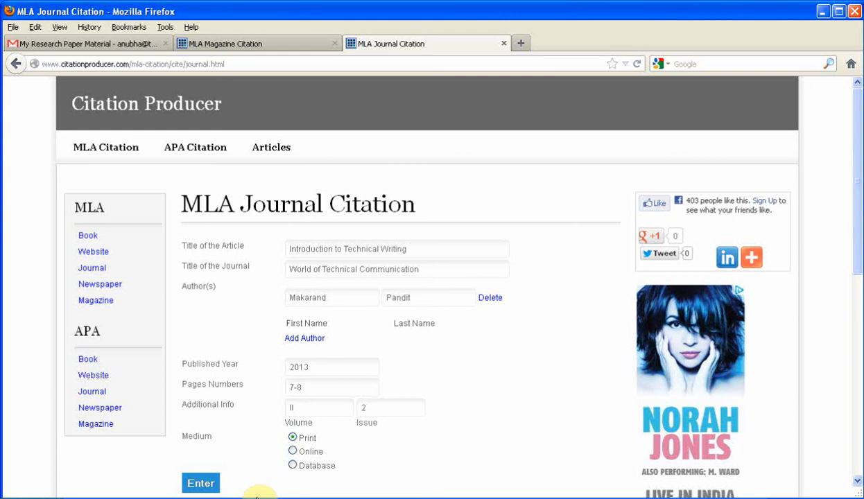
{"action": "left_click", "coordinate": [196, 485]}
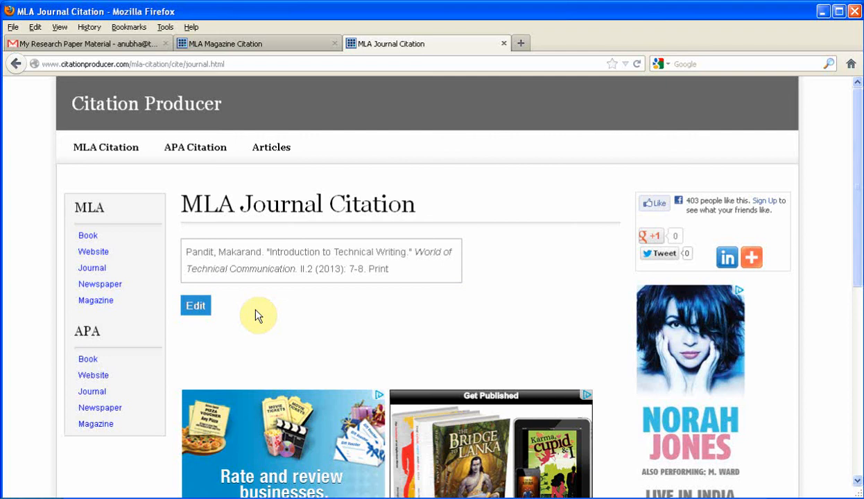
Start an MLA newspaper citation with the article title "Challenges Faced by Technical Writers".
{"action": "left_click", "coordinate": [109, 288]}
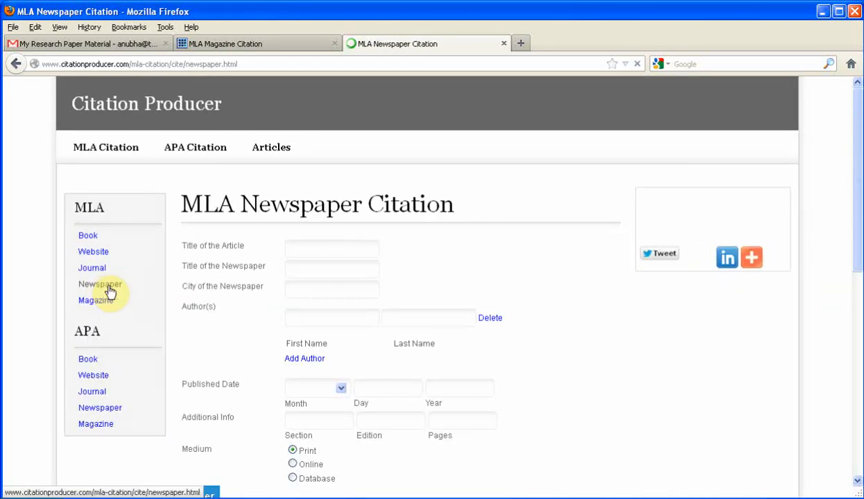
{"action": "scroll", "coordinate": [109, 291], "scroll_direction": "down", "scroll_amount": 2}
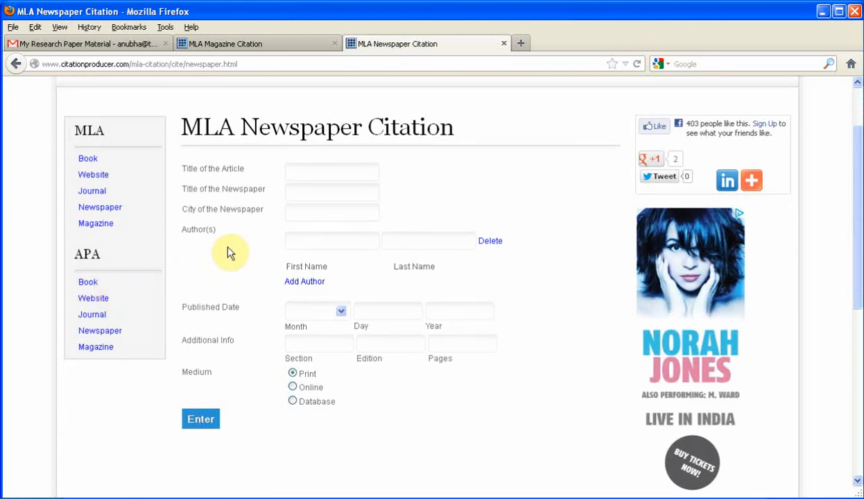
{"action": "left_click", "coordinate": [288, 175]}
{"action": "type", "text": "Challenges Faced by Tec"}
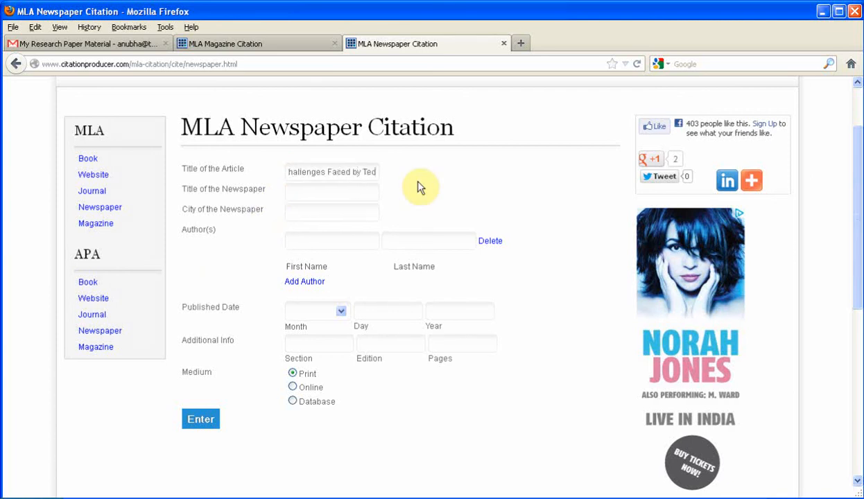
{"action": "type", "text": "hnical Writers"}
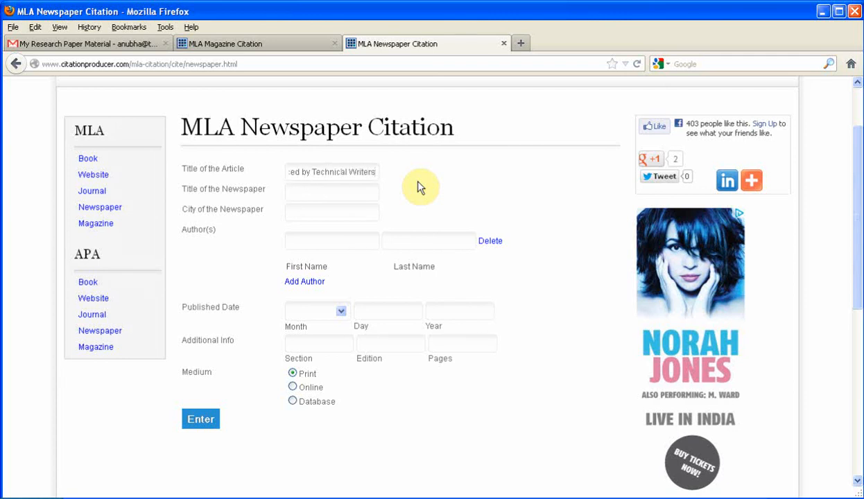
{"action": "key", "text": "Tab"}
Set the newspaper title to Times of India and the newspaper's city to Pune.
{"action": "type", "text": "Times of IndiaPuria"}
{"action": "key", "text": "BackSpace"}
{"action": "key", "text": "BackSpace"}
{"action": "key", "text": "BackSpace"}
{"action": "type", "text": "ne"}
{"action": "key", "text": "Tab"}
Enter the newspaper article author's first and last name.
{"action": "type", "text": "Mak"}
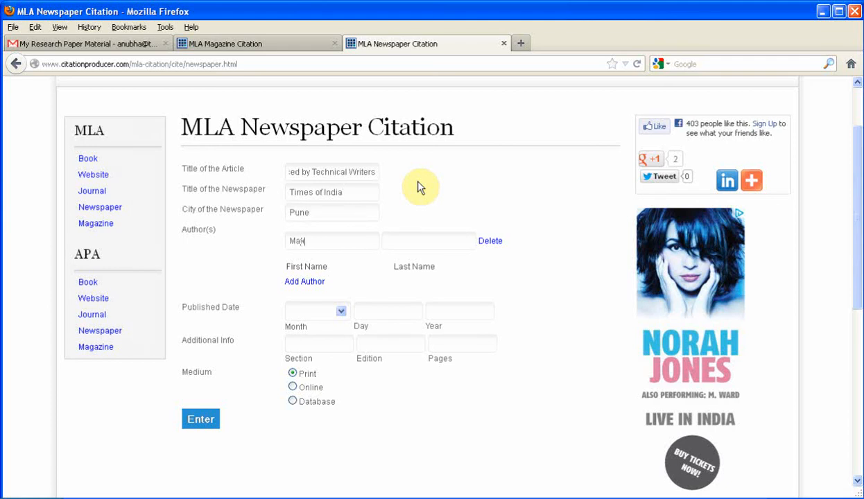
{"action": "type", "text": "arand"}
{"action": "key", "text": "Tab"}
{"action": "type", "text": "Pandit"}
Set the newspaper article's published date to February 28, 2013.
{"action": "left_click", "coordinate": [339, 312]}
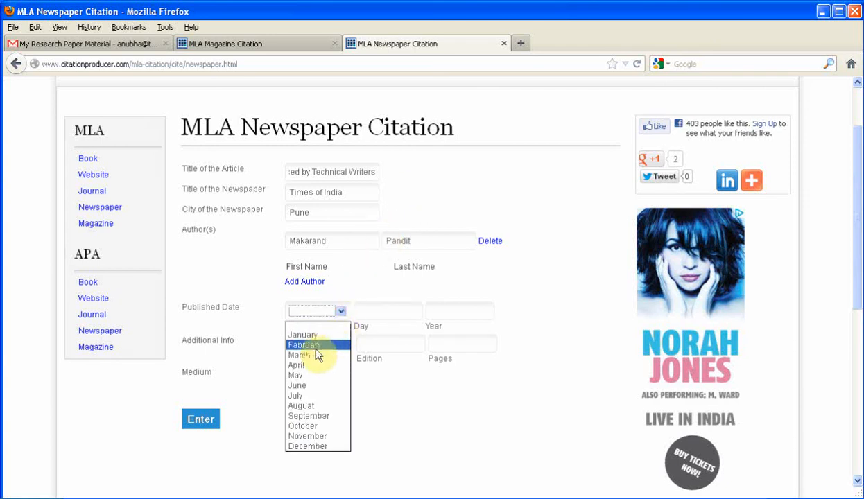
{"action": "left_click", "coordinate": [316, 346]}
{"action": "left_click", "coordinate": [361, 316]}
{"action": "type", "text": "28"}
{"action": "key", "text": "Tab"}
{"action": "type", "text": "2013"}
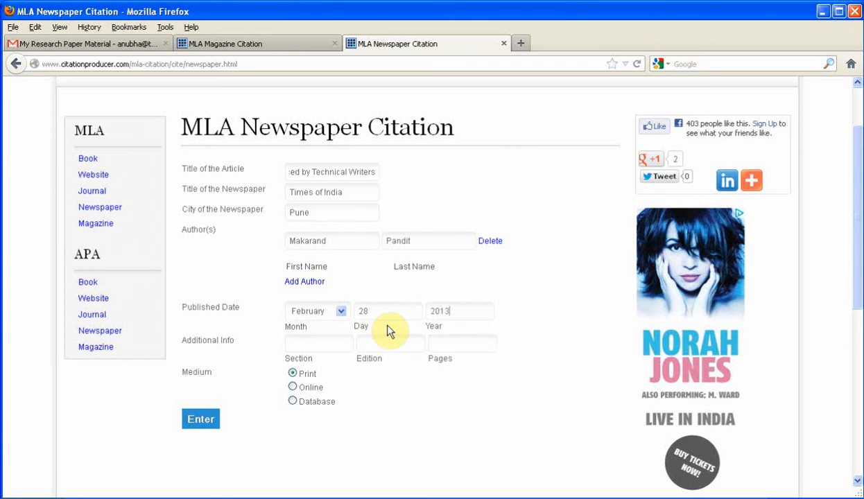
Enter section 2, edition 1 and page 7 as additional info, and generate the print newspaper citation.
{"action": "left_click", "coordinate": [323, 345]}
{"action": "type", "text": "i"}
{"action": "type", "text": "2"}
{"action": "key", "text": "Tab"}
{"action": "type", "text": "1"}
{"action": "key", "text": "Tab"}
{"action": "type", "text": "7"}
{"action": "left_click", "coordinate": [201, 424]}
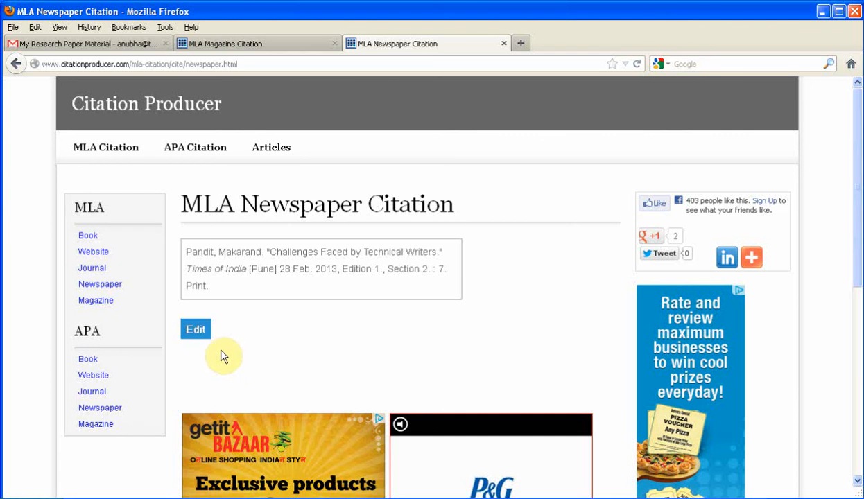
Start an MLA magazine citation with the article title Challenges Faced by Technical Writers and the magazine name Technowrites.
{"action": "left_click", "coordinate": [99, 305]}
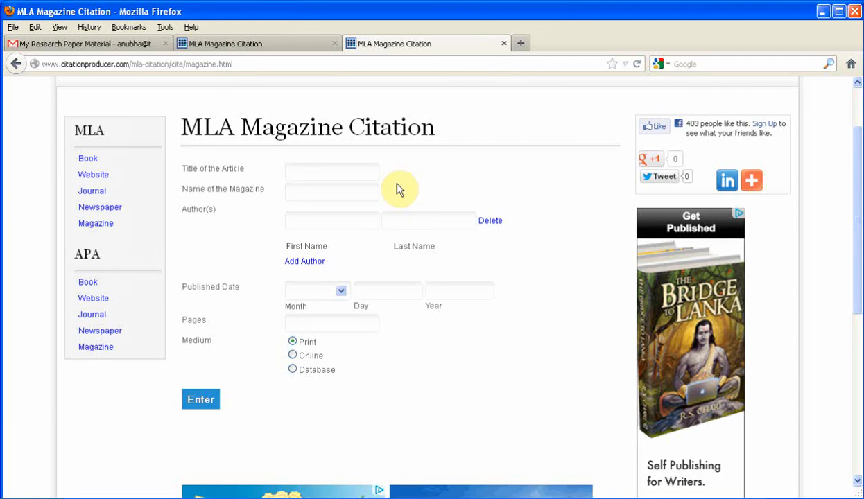
{"action": "type", "text": "Challenges F"}
{"action": "type", "text": "aced by Techn"}
{"action": "type", "text": "ical Writers"}
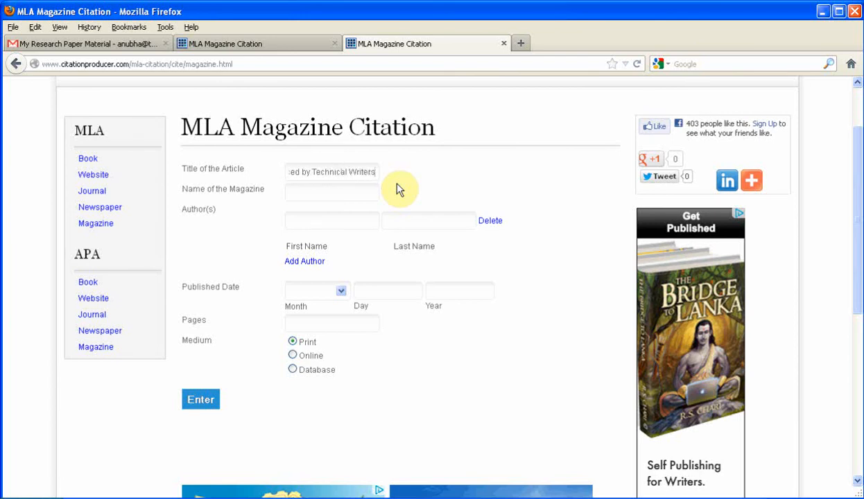
{"action": "key", "text": "Tab"}
{"action": "type", "text": "Technowrites"}
Enter the magazine article author's first and last name.
{"action": "key", "text": "Tab"}
{"action": "type", "text": "Makarand"}
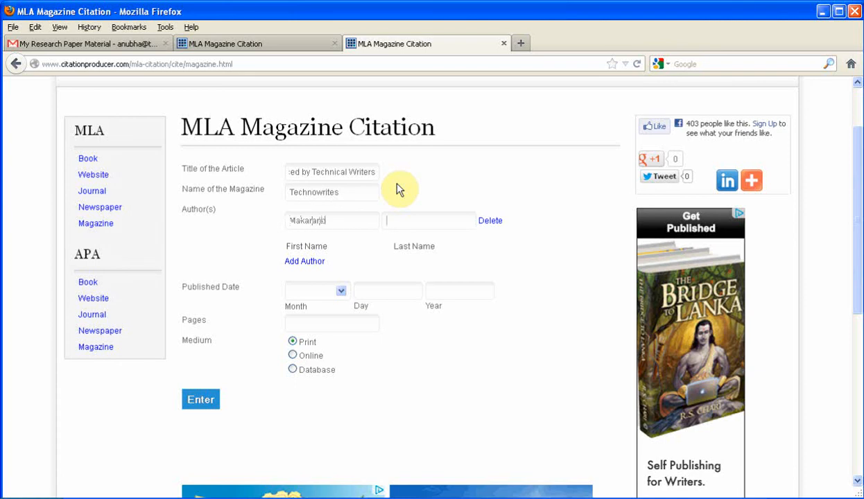
{"action": "key", "text": "Tab"}
{"action": "type", "text": "Pandit"}
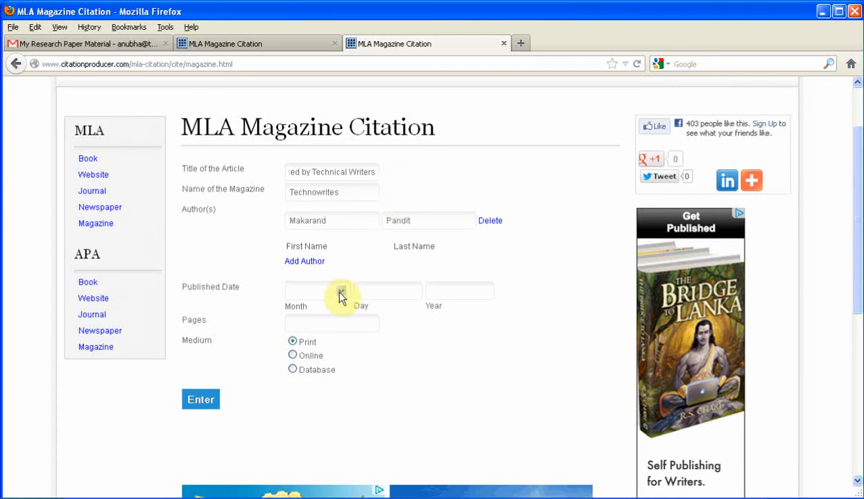
Set the magazine article's published date to January 28, 2013.
{"action": "left_click", "coordinate": [340, 292]}
{"action": "left_click", "coordinate": [316, 316]}
{"action": "key", "text": "Tab"}
{"action": "type", "text": "28"}
{"action": "key", "text": "Tab"}
{"action": "type", "text": "2013"}
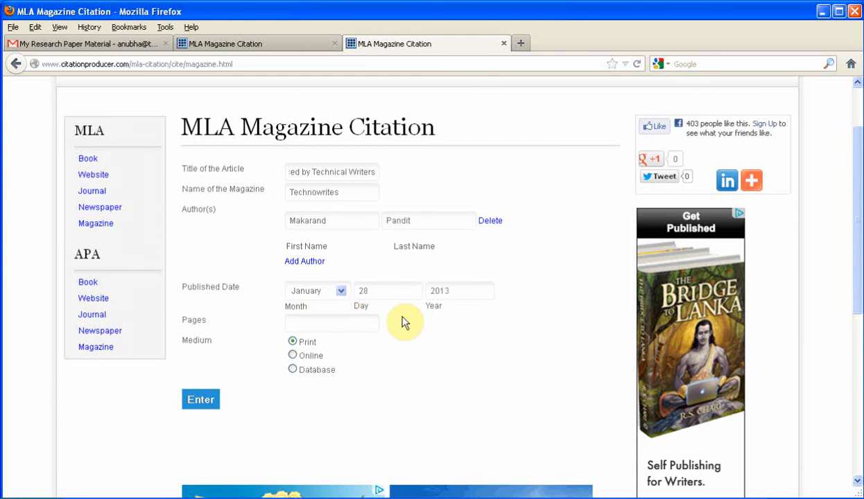
Set the magazine article's pages to 5-6 and generate the print magazine citation.
{"action": "left_click", "coordinate": [353, 324]}
{"action": "type", "text": "5-6"}
{"action": "left_click", "coordinate": [202, 403]}
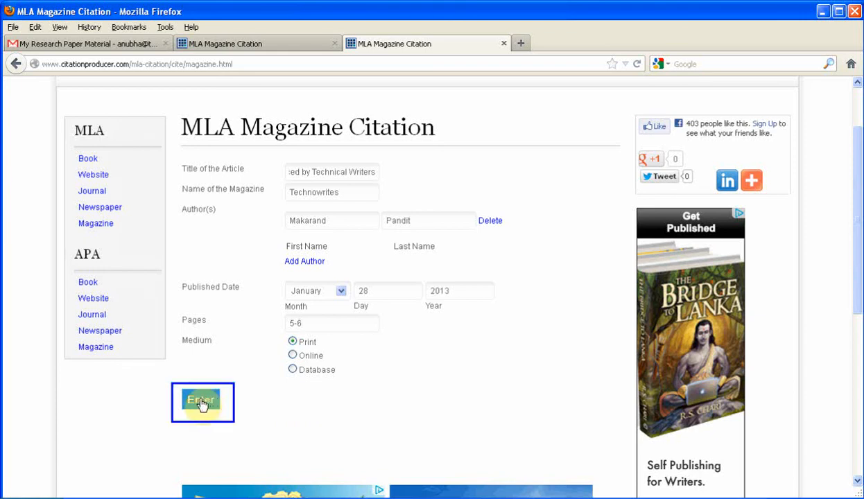
{"action": "left_click", "coordinate": [202, 404]}
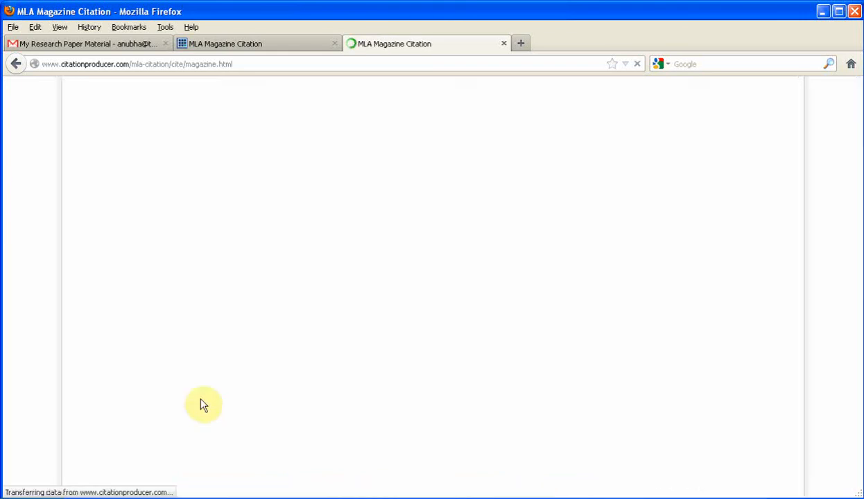